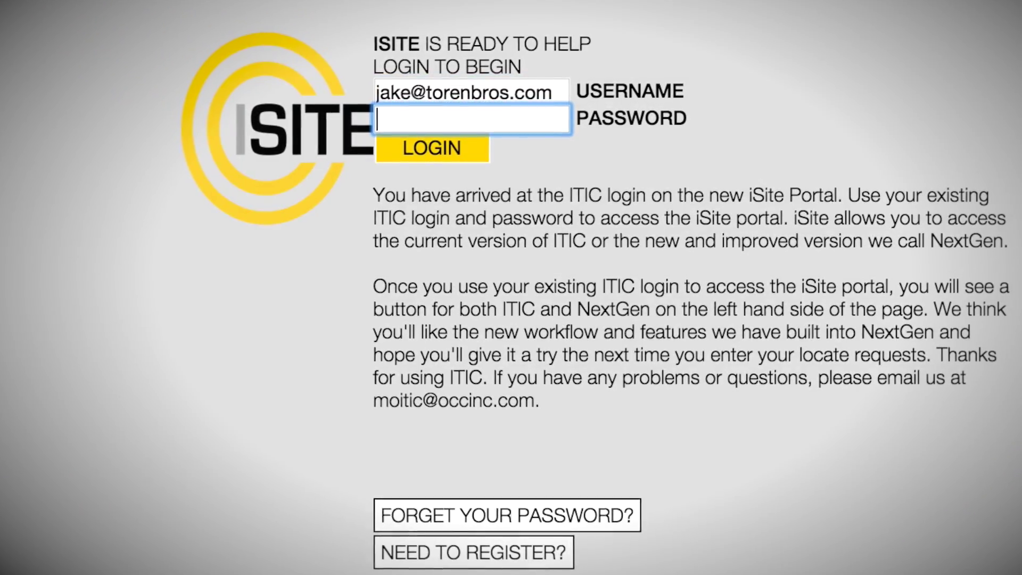
# Enter the account password in the iSite login form
pyautogui.write('***')
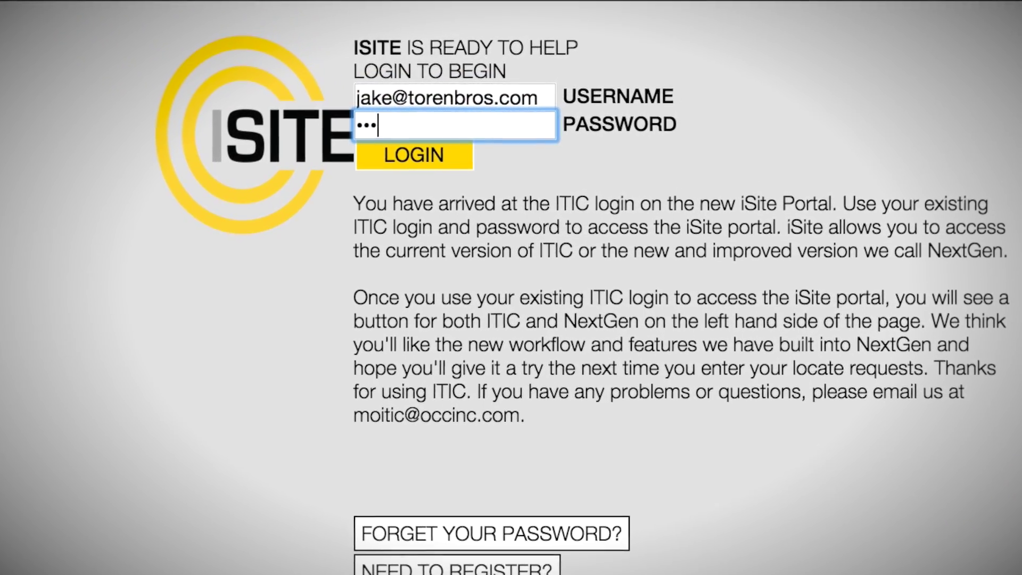
pyautogui.write('******')
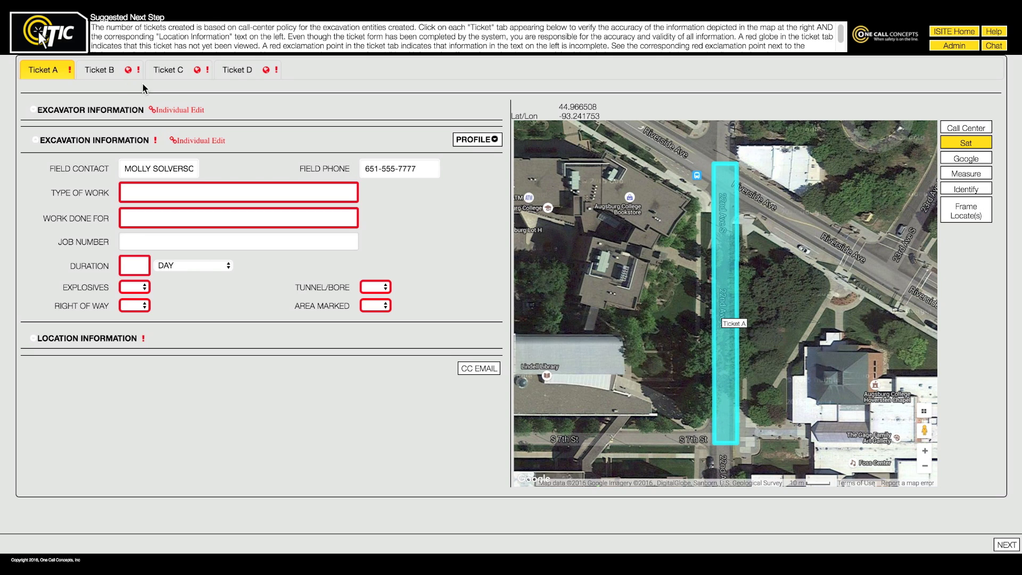
# In group edit, enter NORTH CENTRAL POSITRONICS as Work Done For
pyautogui.click(194, 140)
pyautogui.click(212, 217)
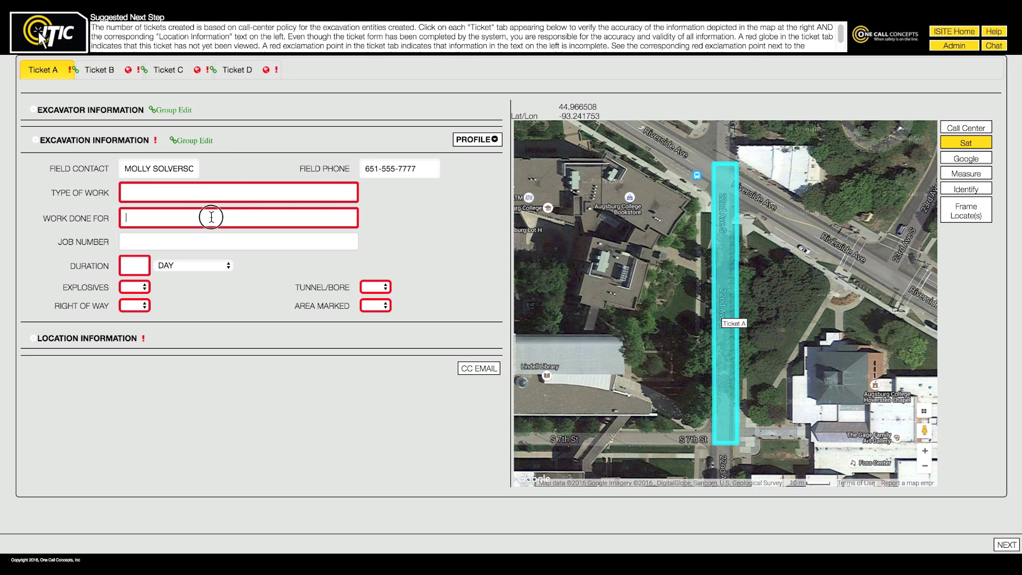
pyautogui.write('North Central Positronics')
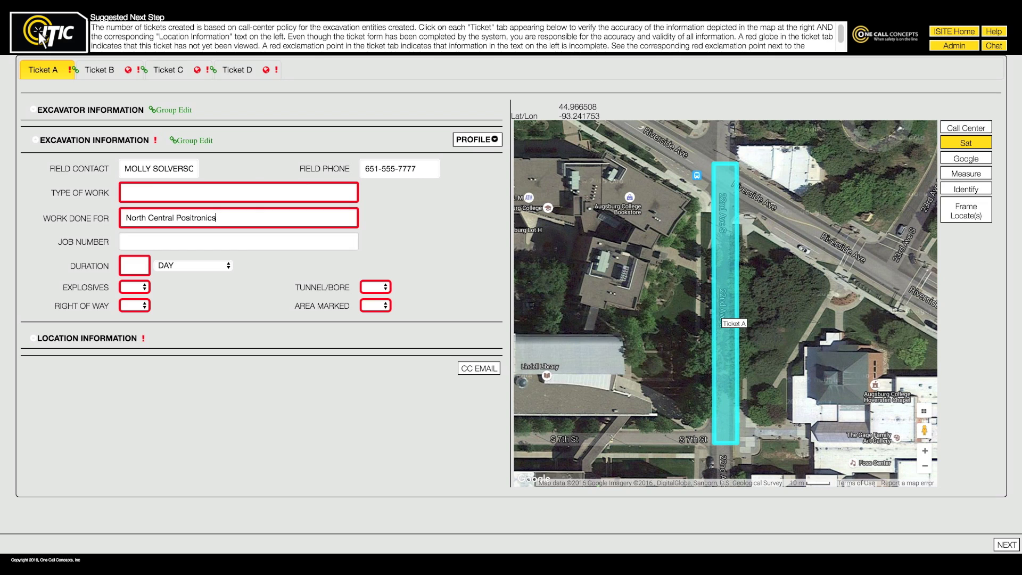
# Set Explosives, Tunnel/Bore and Area Marked all to N
pyautogui.click(141, 288)
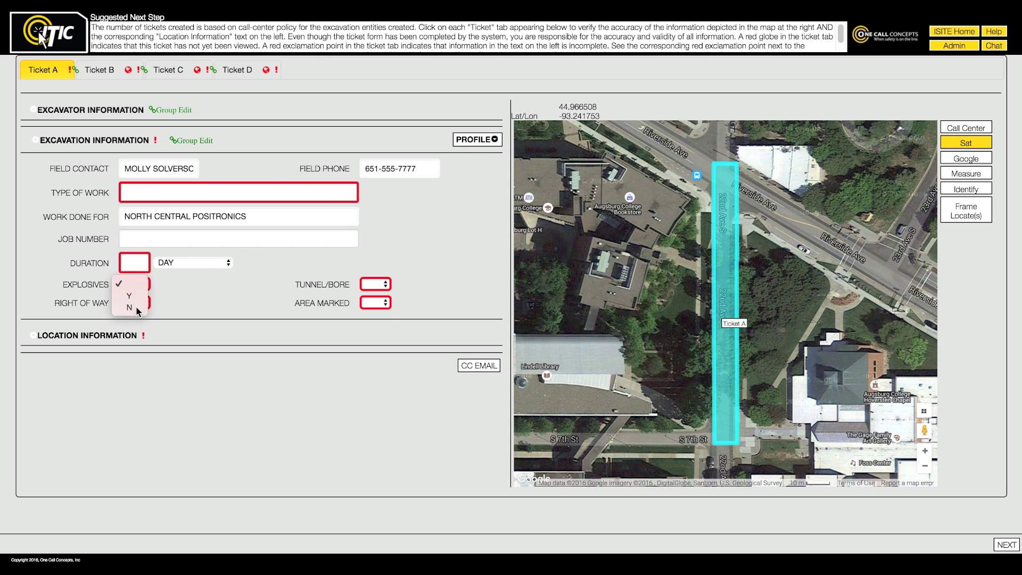
pyautogui.click(137, 307)
pyautogui.click(375, 284)
pyautogui.click(371, 308)
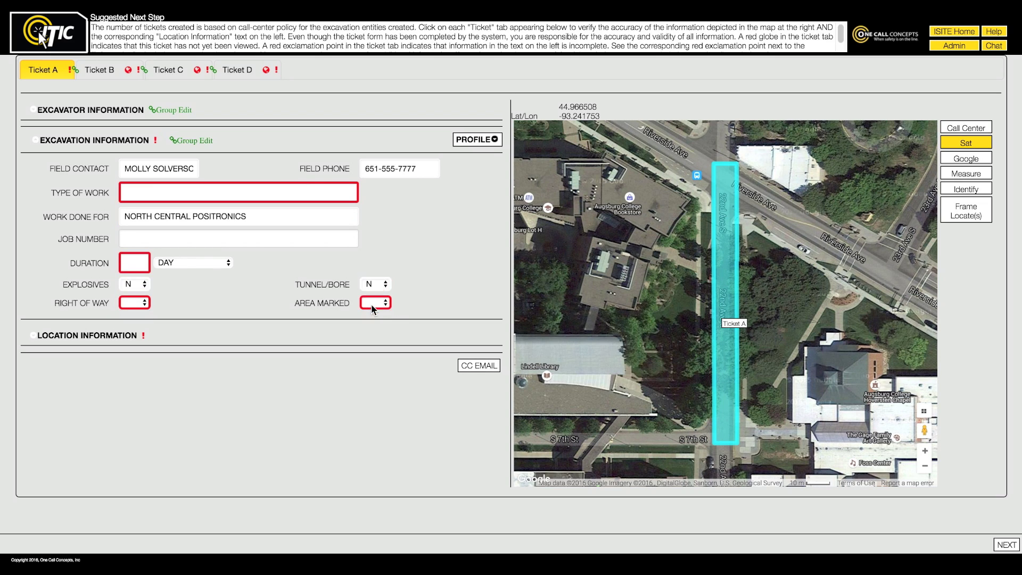
pyautogui.click(375, 302)
pyautogui.click(375, 326)
# For Ticket A only, set Type of Work ROAD REPAIR, Duration 1 day, Right of Way Y
pyautogui.click(192, 140)
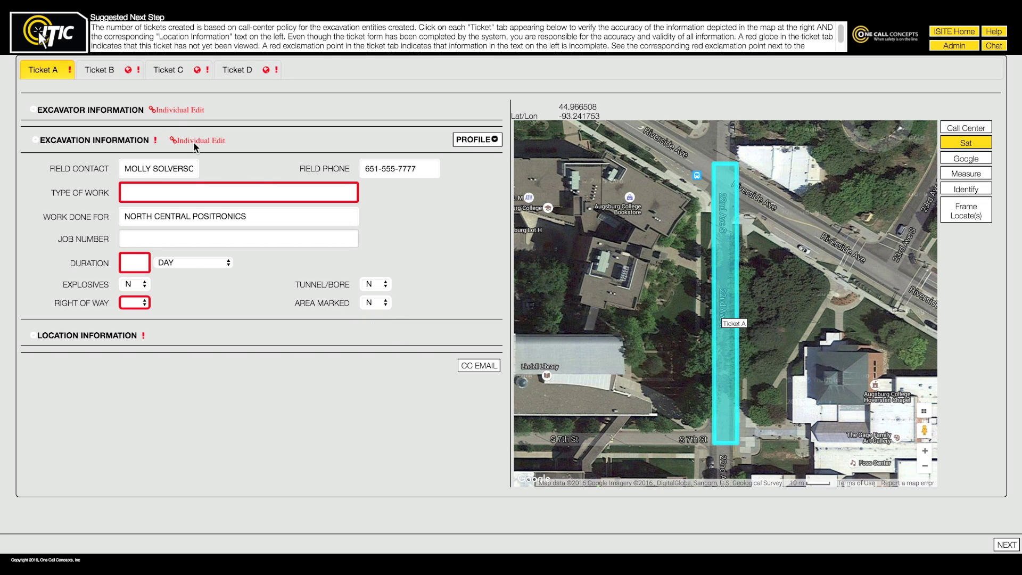
pyautogui.click(220, 195)
pyautogui.write('Road repair')
pyautogui.press('Tab')
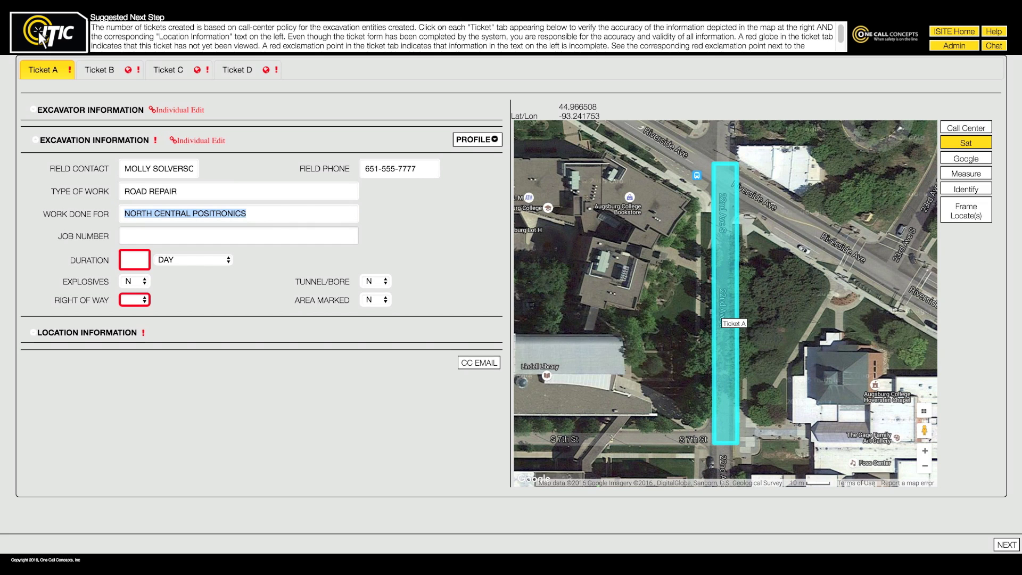
pyautogui.click(143, 260)
pyautogui.write('1')
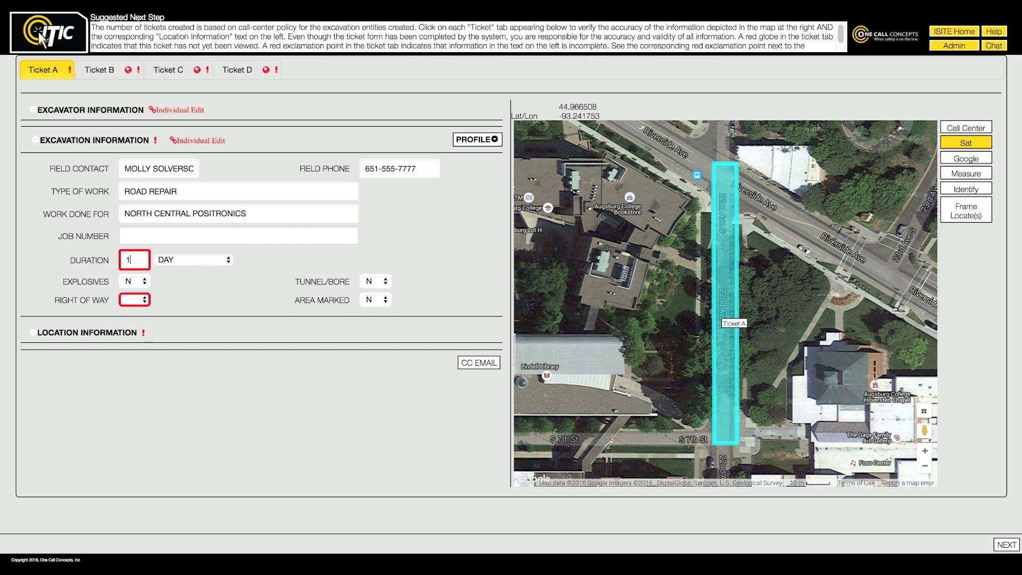
pyautogui.click(144, 300)
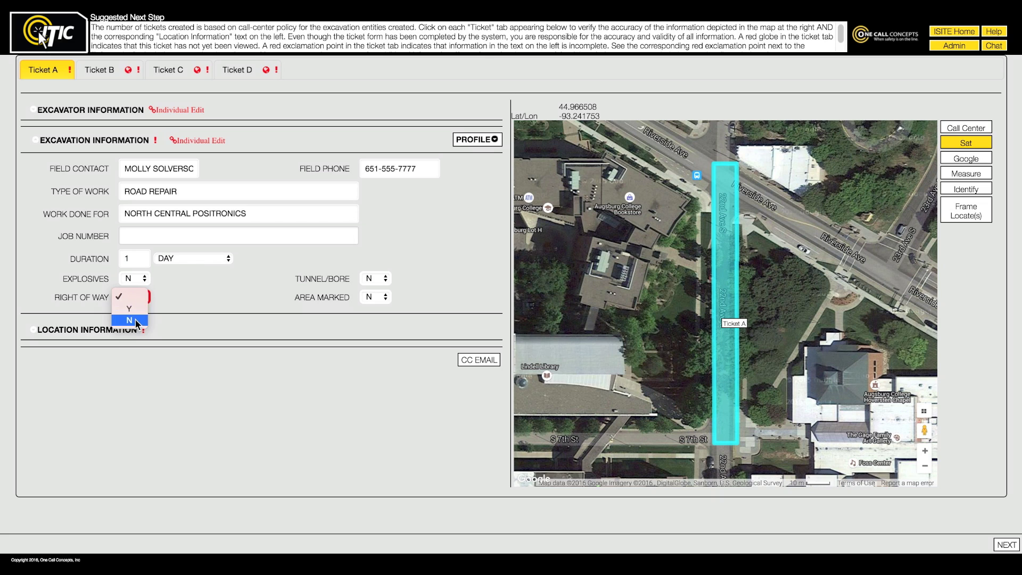
pyautogui.click(138, 319)
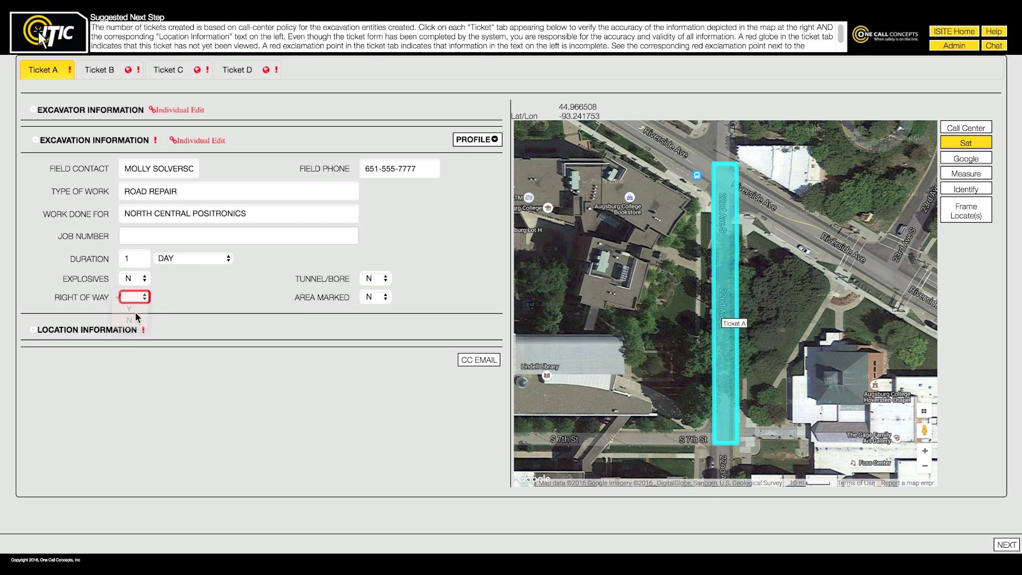
pyautogui.click(89, 141)
# Enter Ticket A's marking instructions for the road right of way of 22nd Ave, Riverside Ave to S 7th St
pyautogui.click(83, 179)
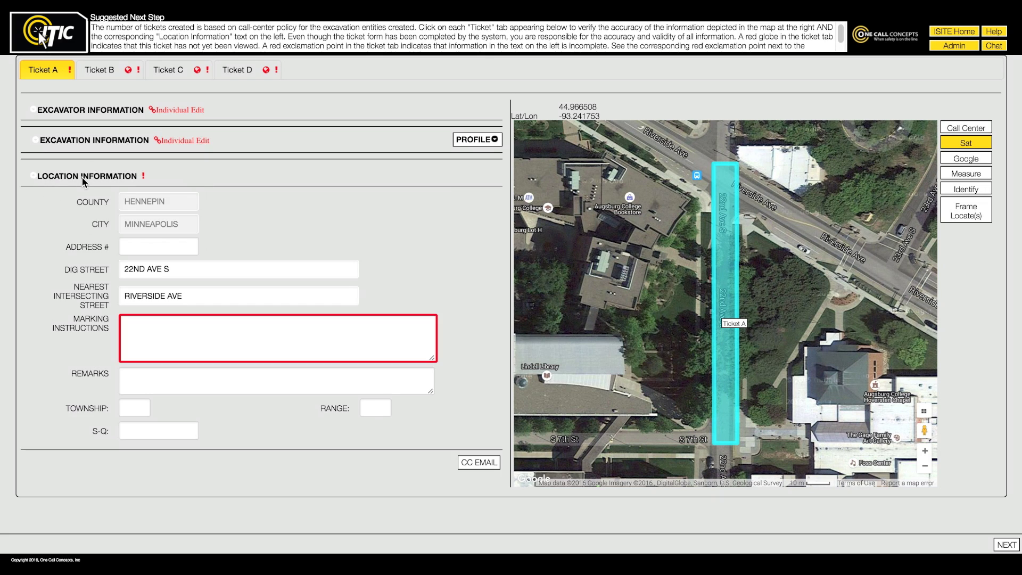
pyautogui.click(134, 322)
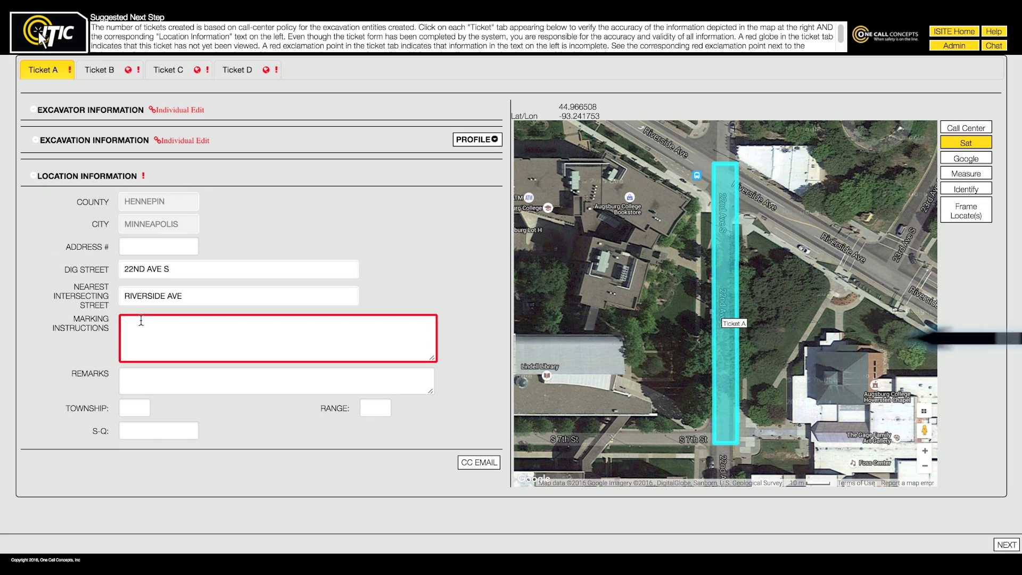
pyautogui.write('Mark entire ')
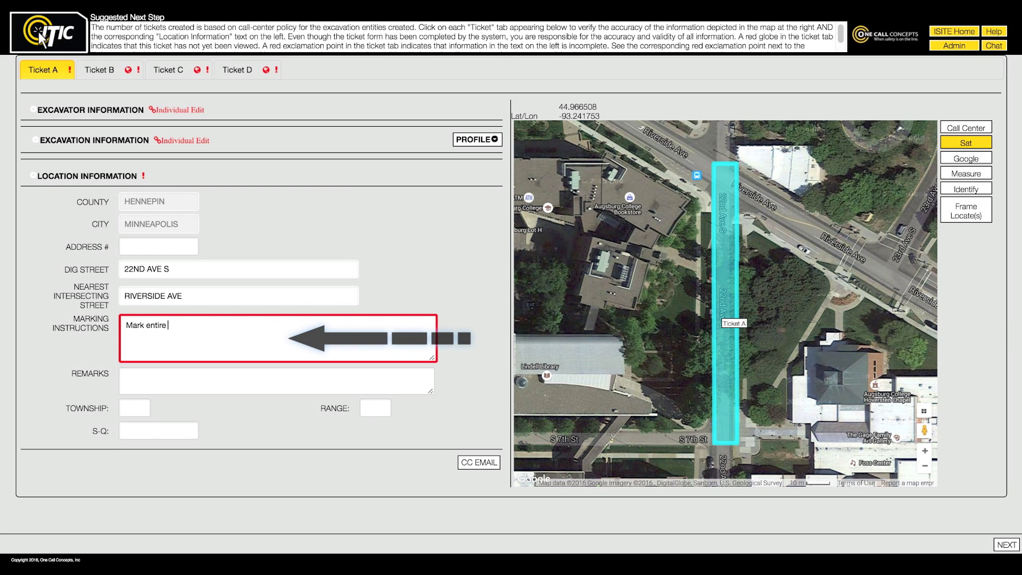
pyautogui.write('road right of way')
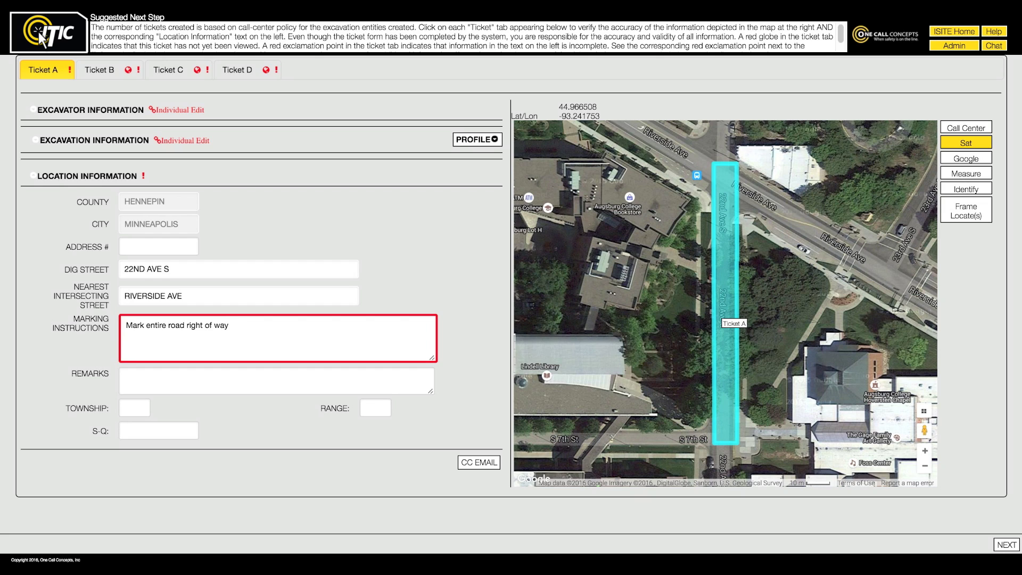
pyautogui.write(' of 22nd ave from riverside ave goi')
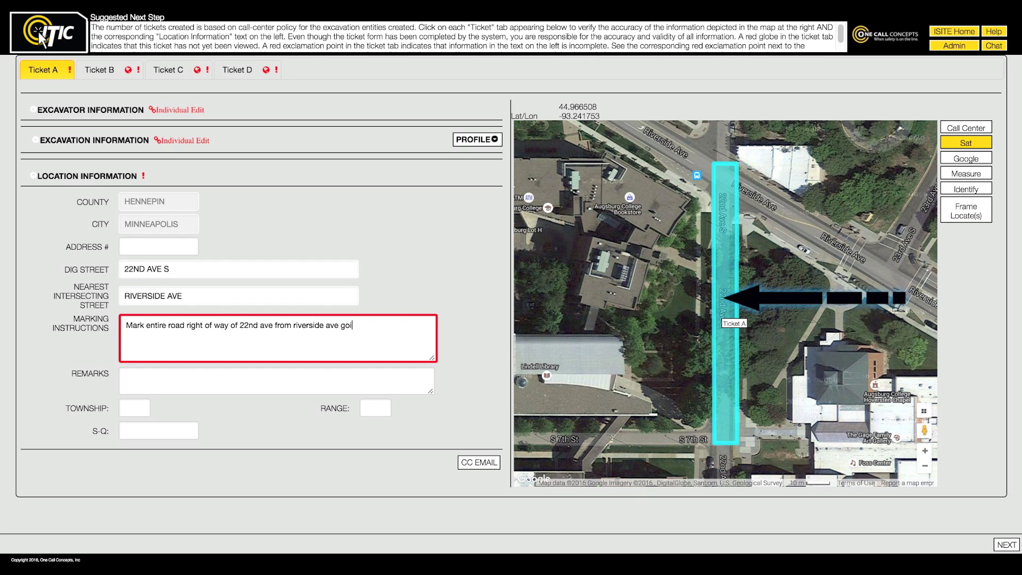
pyautogui.write('ng s to s')
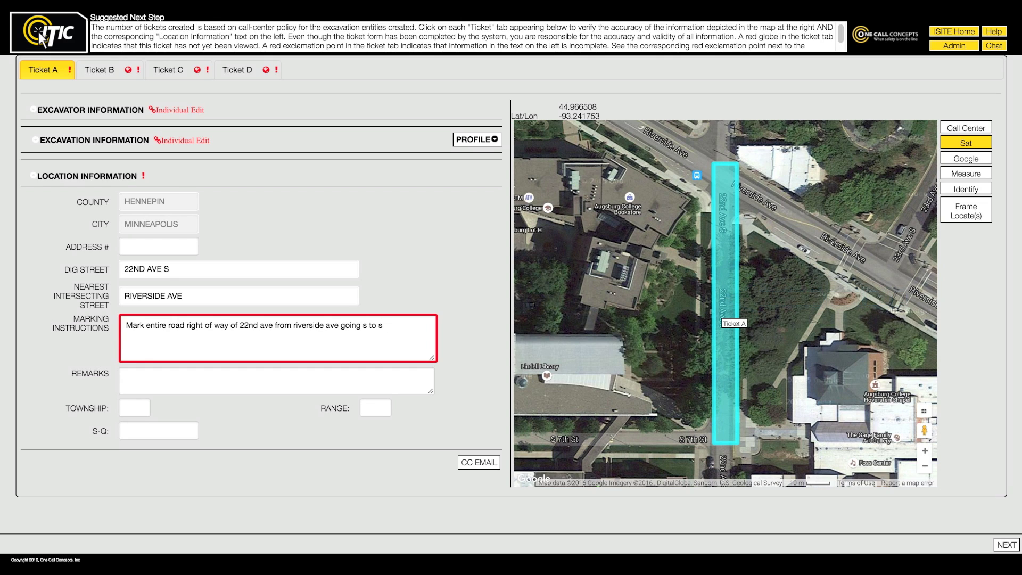
pyautogui.write(' 7th st')
pyautogui.press('Tab')
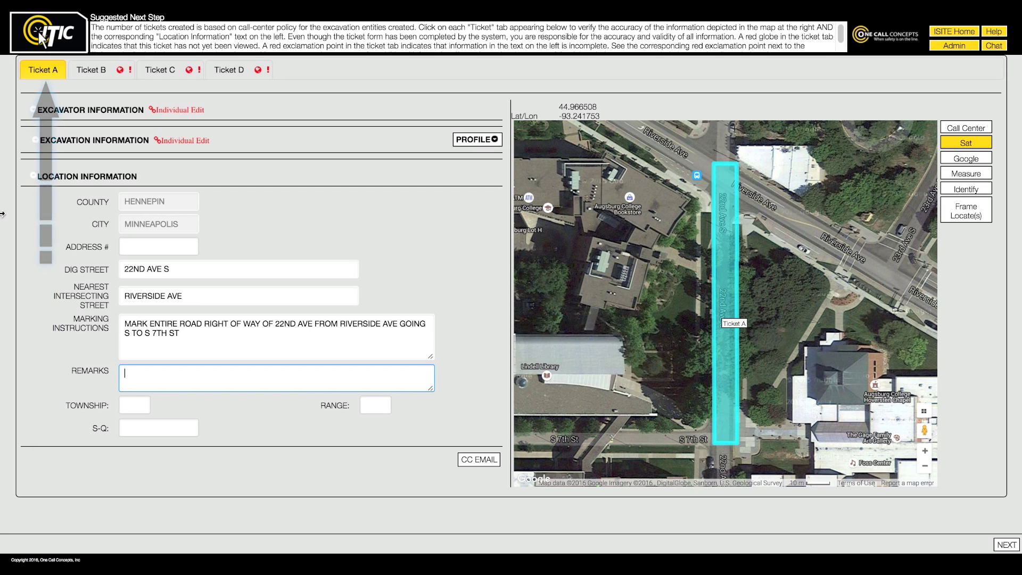
# On Ticket B, set Type of Work to REPAIR SIDEWALK
pyautogui.click(104, 177)
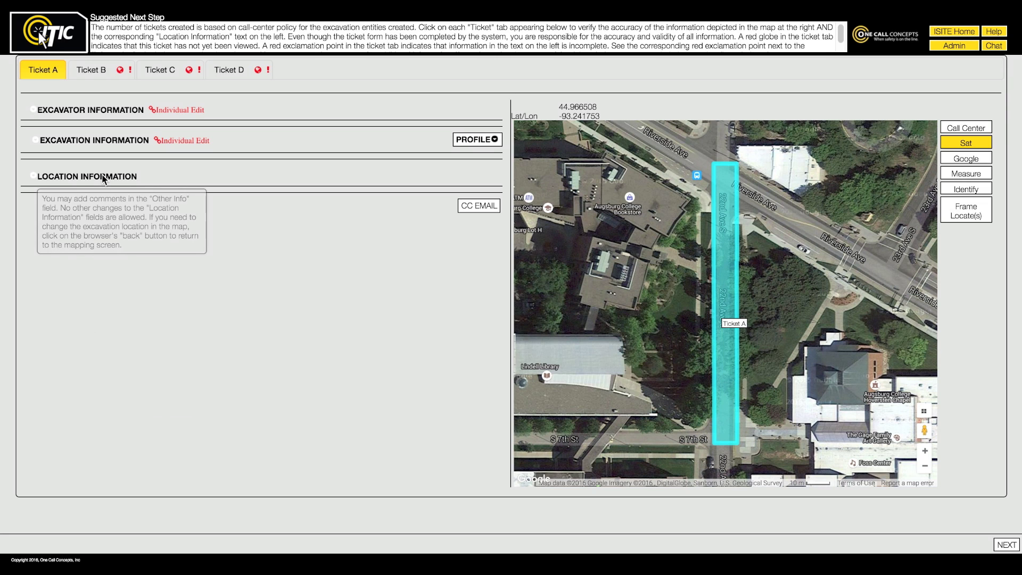
pyautogui.click(119, 75)
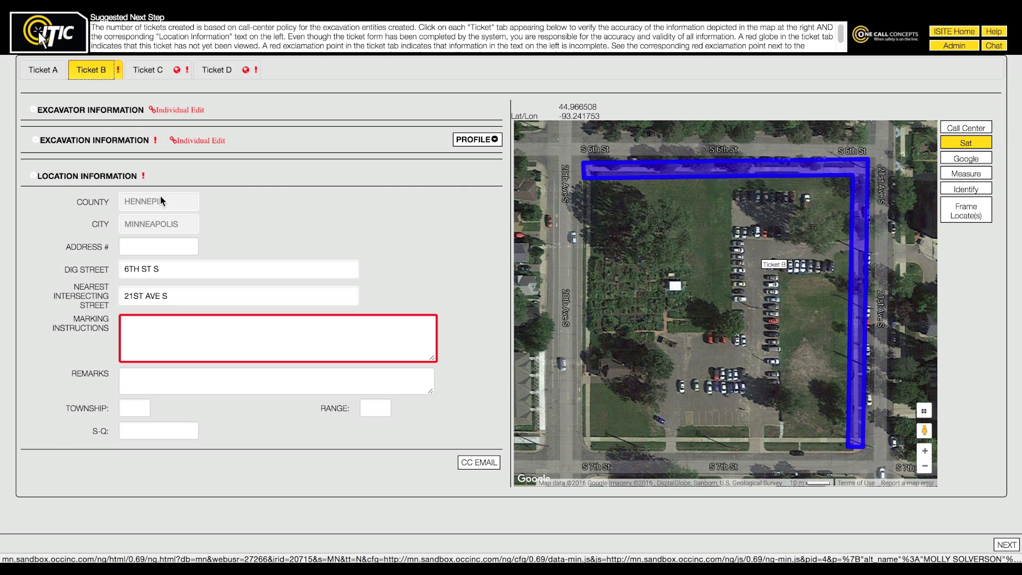
pyautogui.click(125, 141)
pyautogui.click(173, 192)
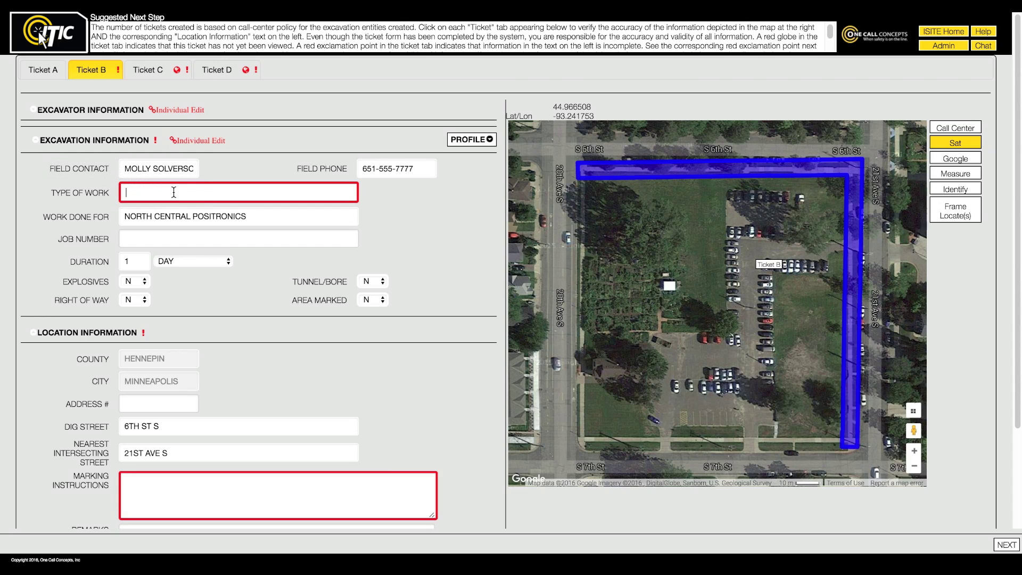
pyautogui.write('sidewalk')
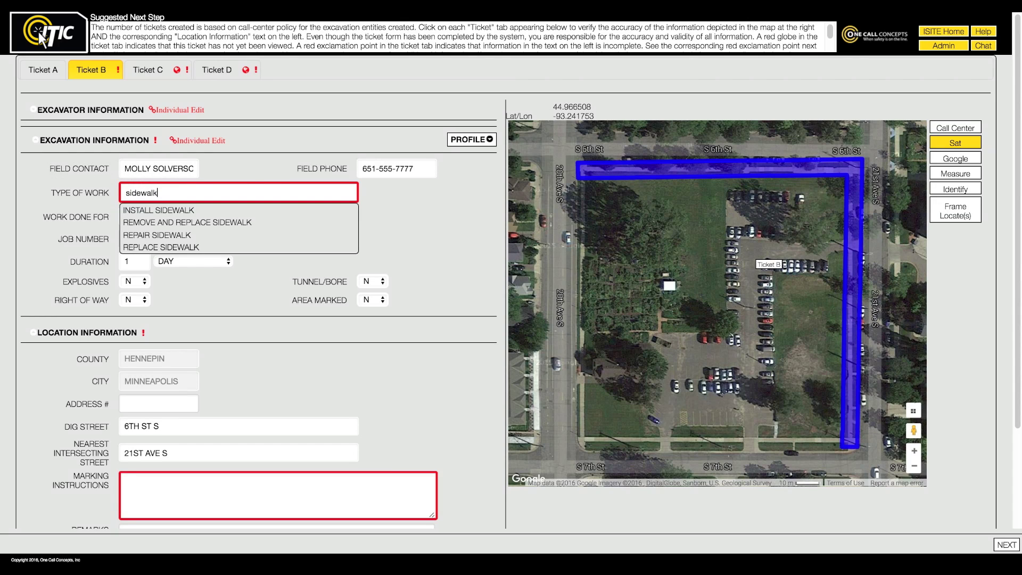
pyautogui.press('Down')
pyautogui.press('Down')
pyautogui.press('Down')
pyautogui.press('Return')
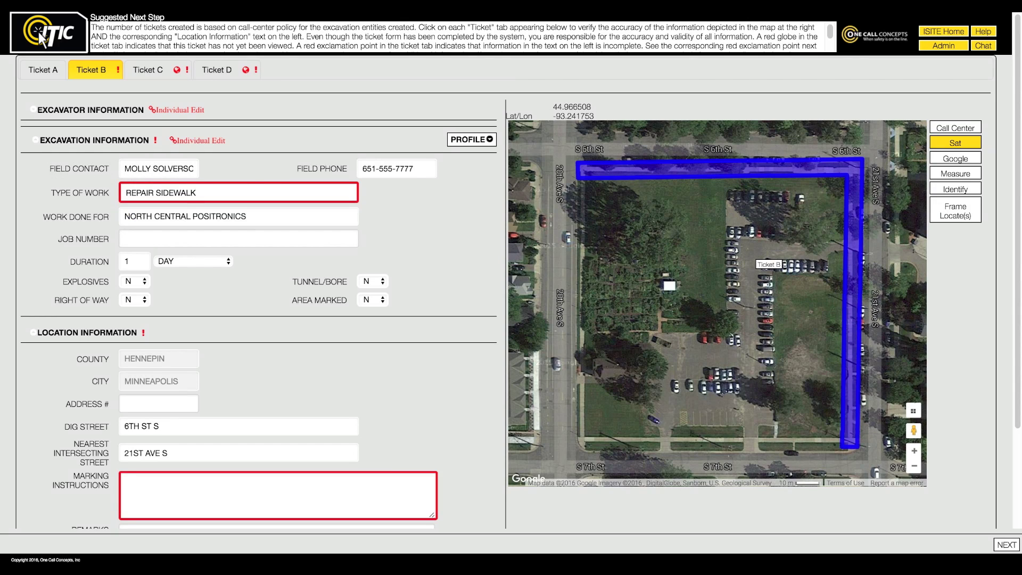
# Enter Ticket B's instructions to mark the entire sidewalk on the west side of 21st Ave
pyautogui.click(232, 282)
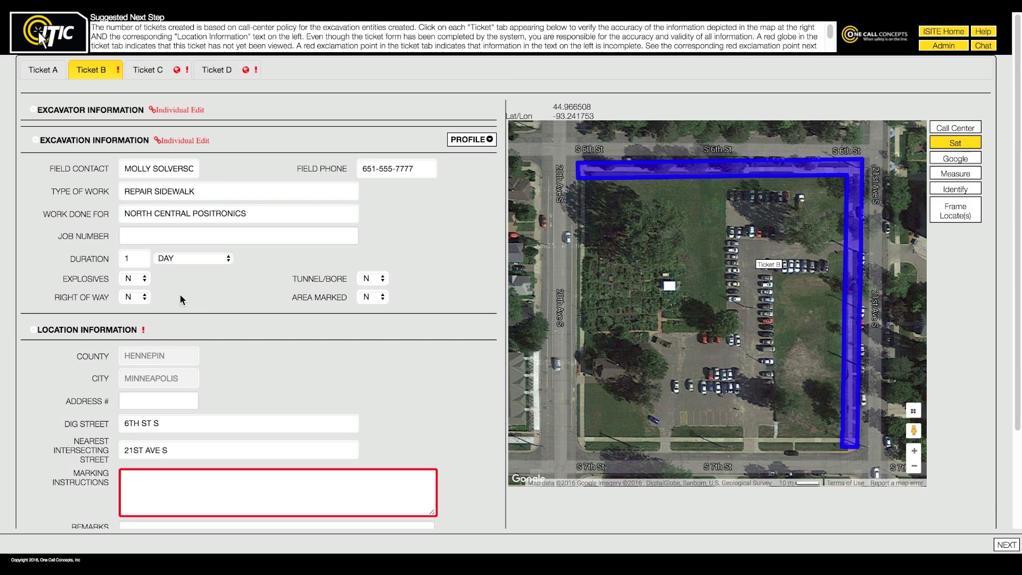
pyautogui.click(169, 337)
pyautogui.write('Mark entire sidewalk on')
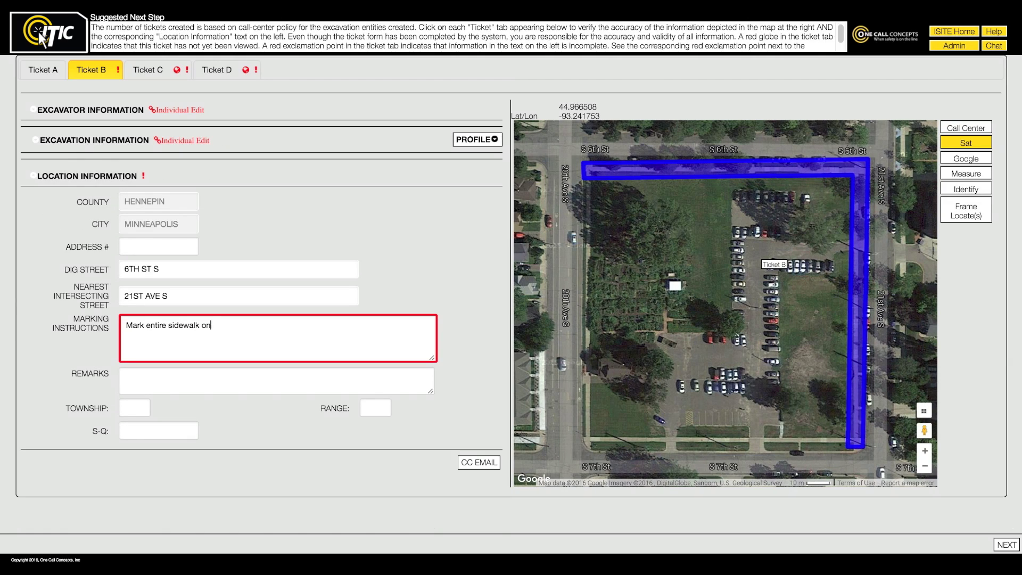
pyautogui.write(' w side of 21st ave from the intersection ')
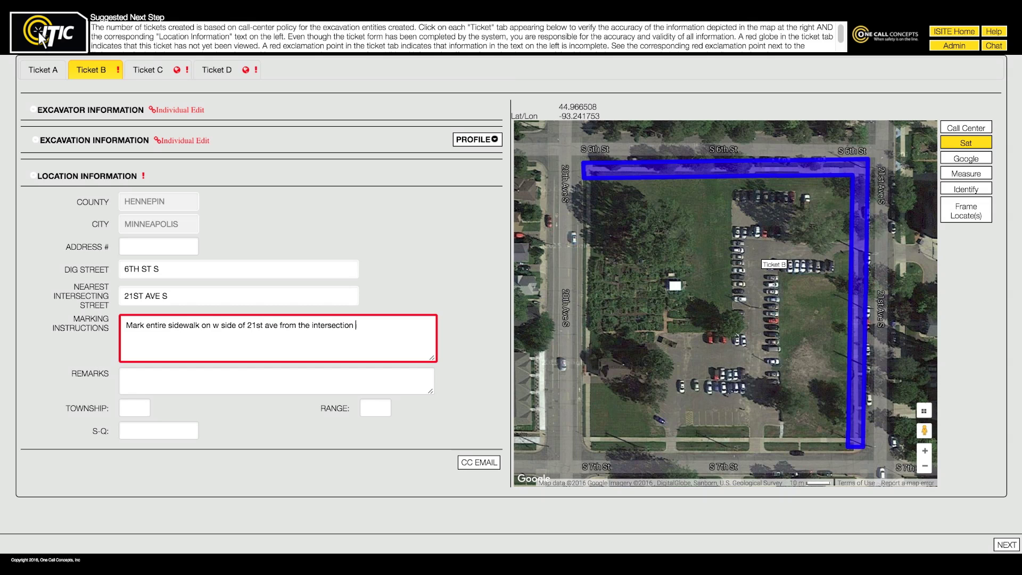
pyautogui.write('of s 7th st and 21st ave going')
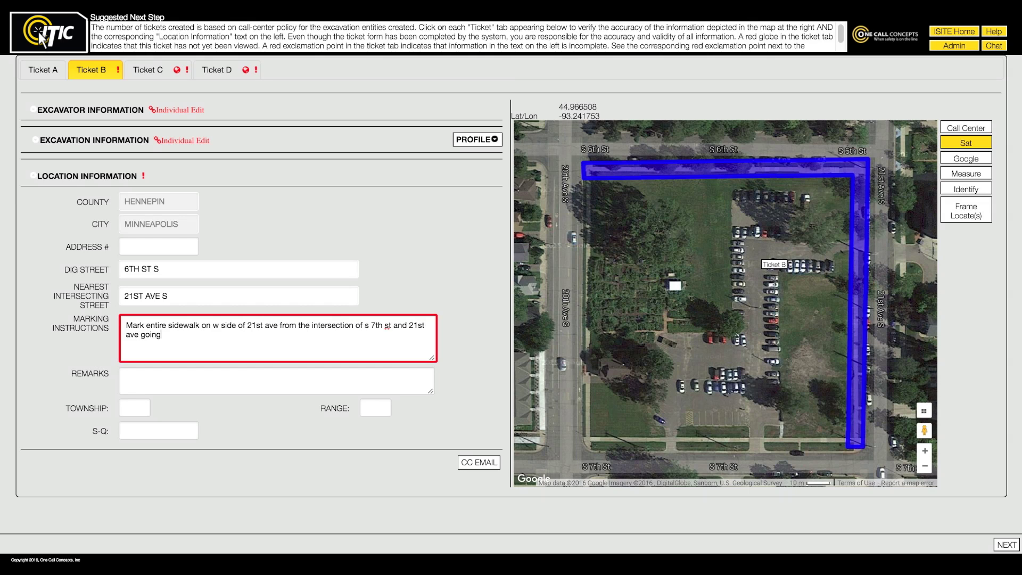
pyautogui.write(' n to the intersection of 21st ave and')
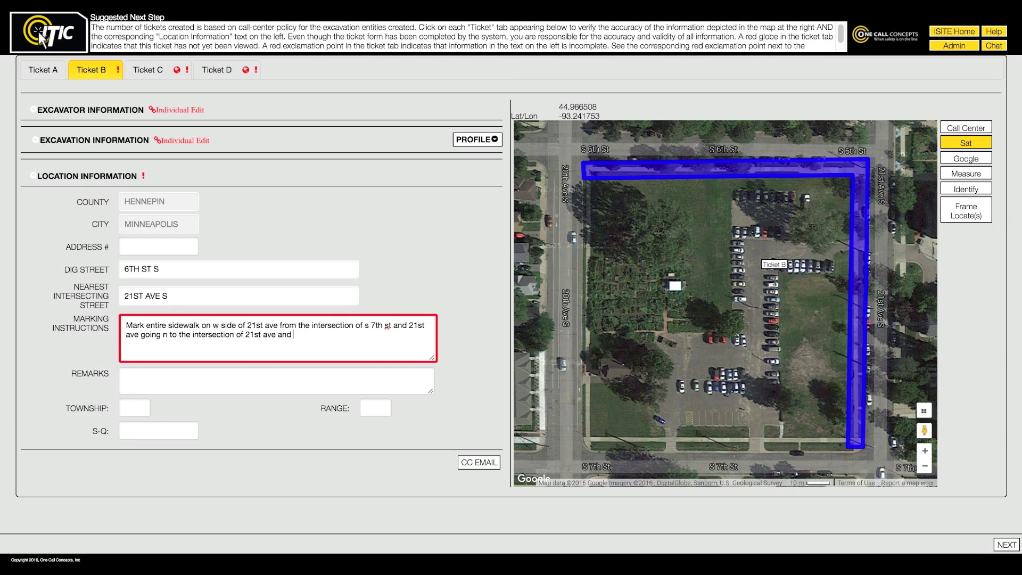
pyautogui.write(' s 6th st, then mark entire sidewalk on s s')
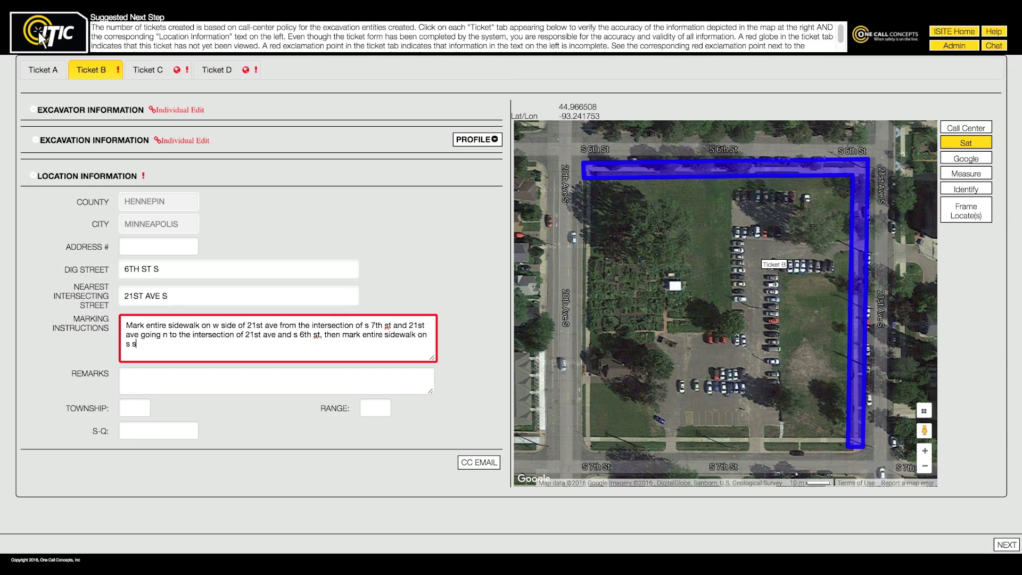
pyautogui.write('ide of s 6th st going w from the intersection of s 6th st and 21s')
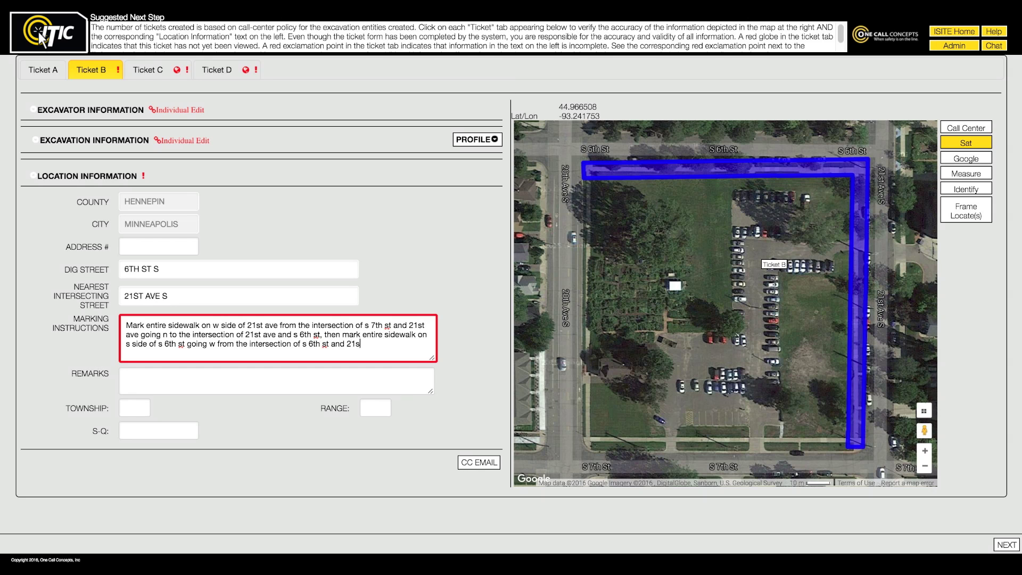
pyautogui.write('t ave s to the intersection of s 6th st and 20th ave s')
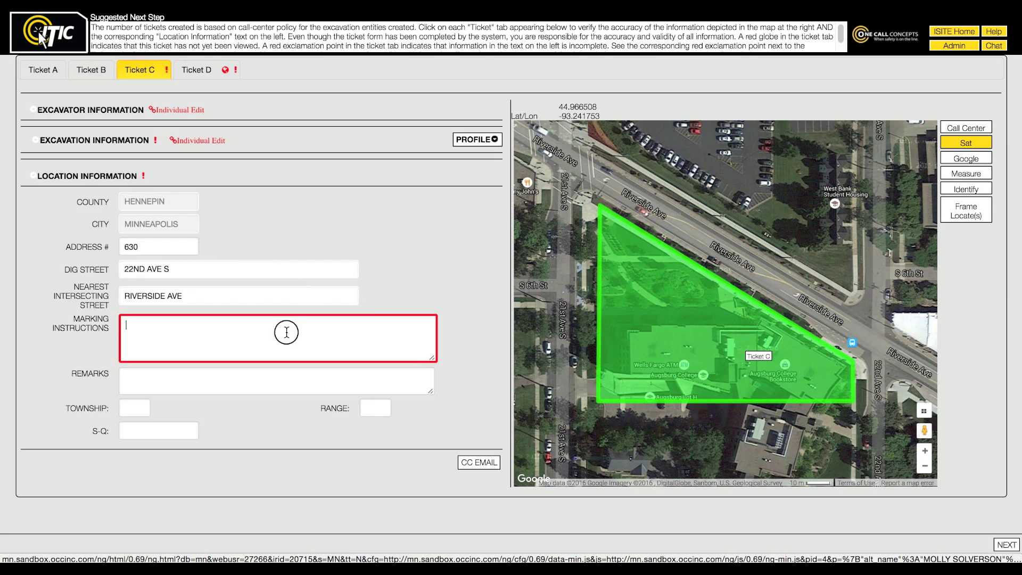
pyautogui.write('Mark entire lot of sLandsca')
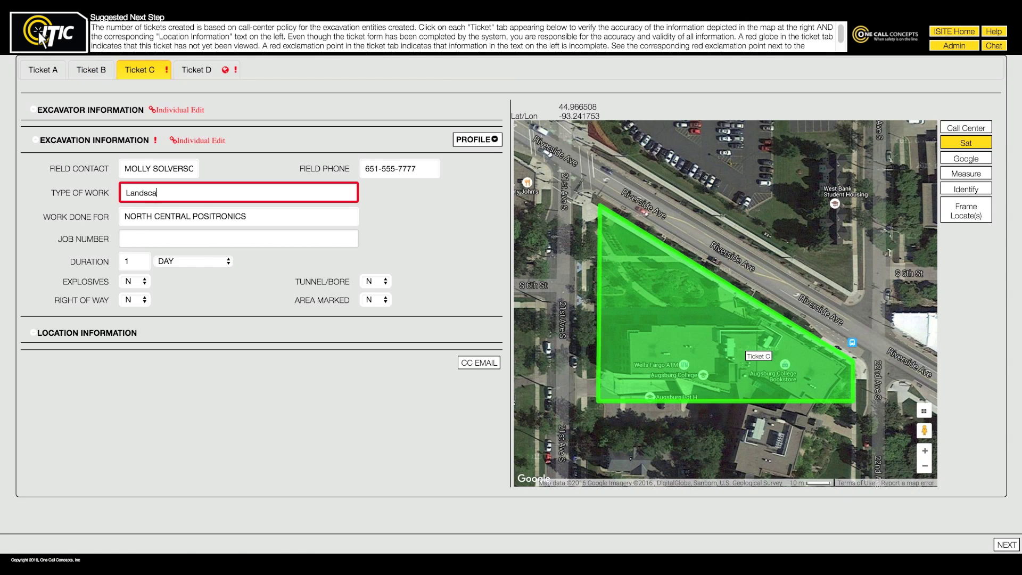
pyautogui.write('pingMark 30ft r')
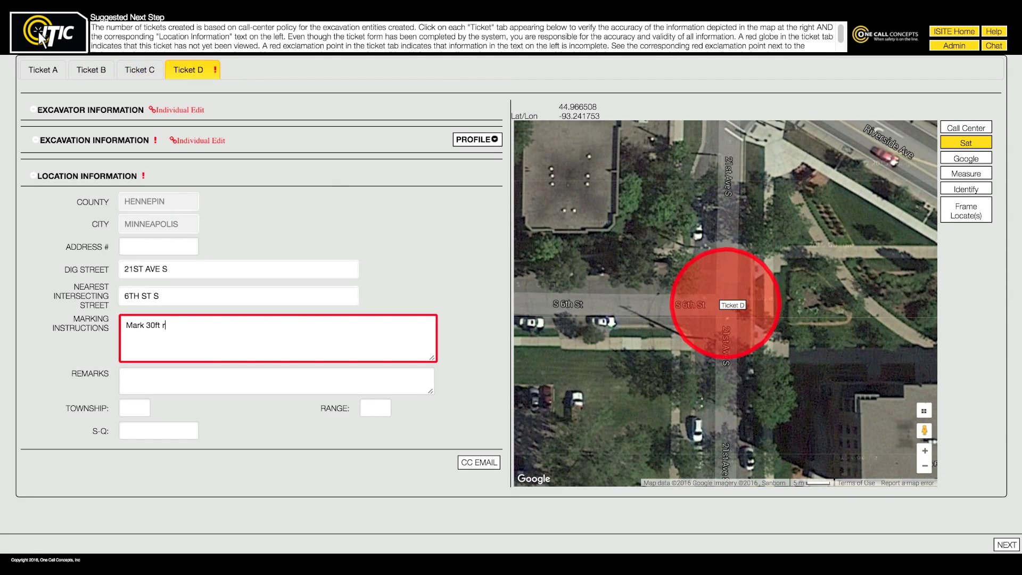
pyautogui.write('adius of above intersection')
# Enter Road repair as Ticket D's type of work and proceed to the disposition page
pyautogui.press('Tab')
pyautogui.write('Road repair')
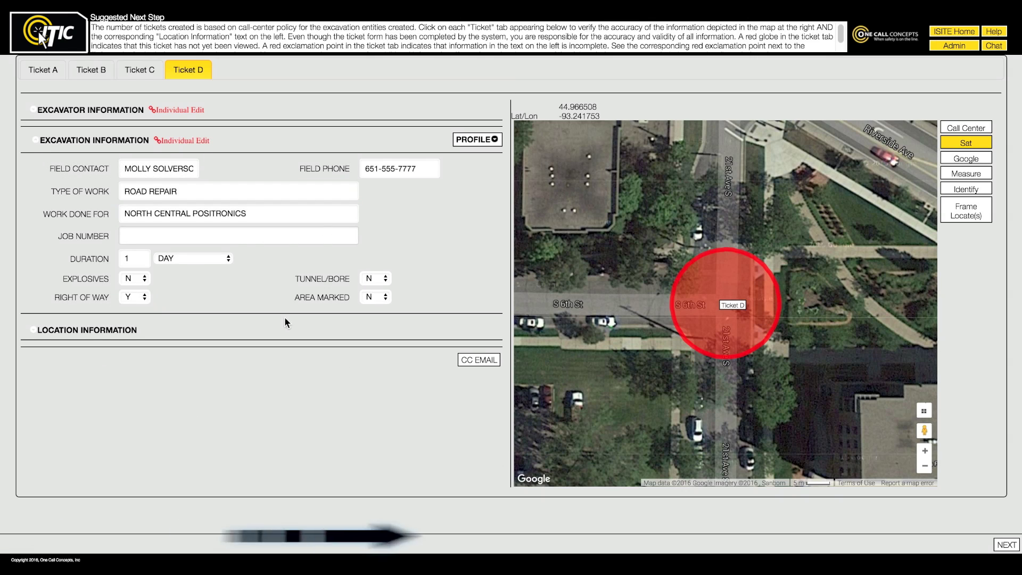
pyautogui.click(1003, 546)
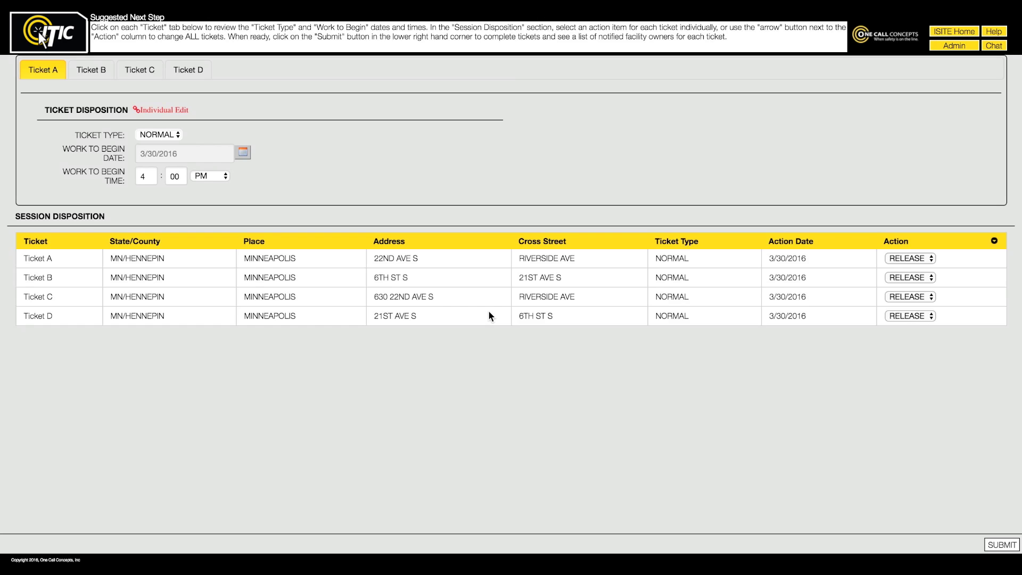
# Set Ticket A's work start date to April 4, 2016
pyautogui.click(247, 161)
pyautogui.click(268, 176)
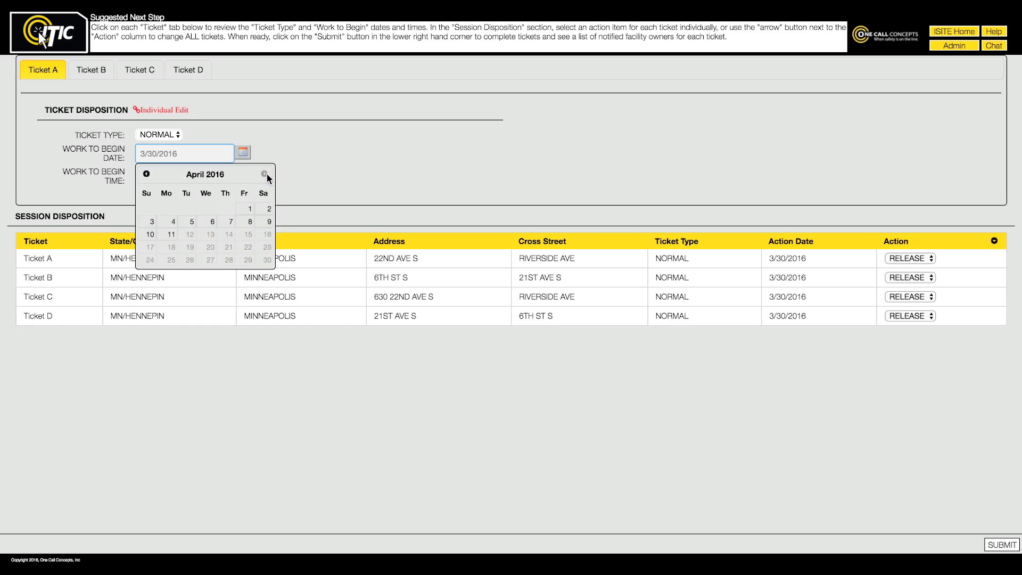
pyautogui.click(170, 222)
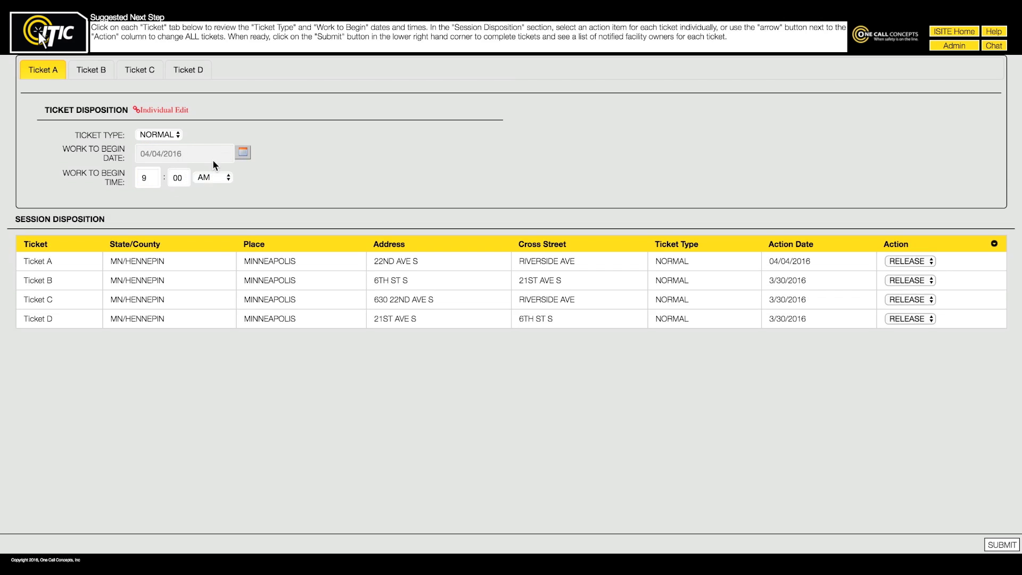
# Set Ticket B's start to AM on April 5, 2016
pyautogui.click(91, 70)
pyautogui.click(211, 178)
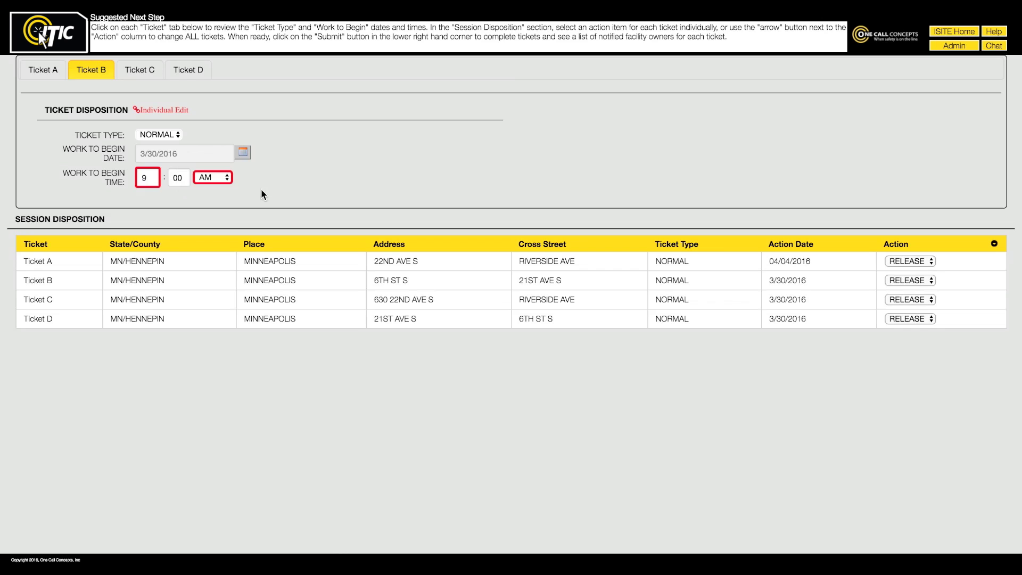
pyautogui.click(243, 152)
pyautogui.click(264, 173)
pyautogui.click(189, 222)
# Schedule Ticket C to begin April 6, 2016 at 9:00
pyautogui.click(139, 70)
pyautogui.click(246, 154)
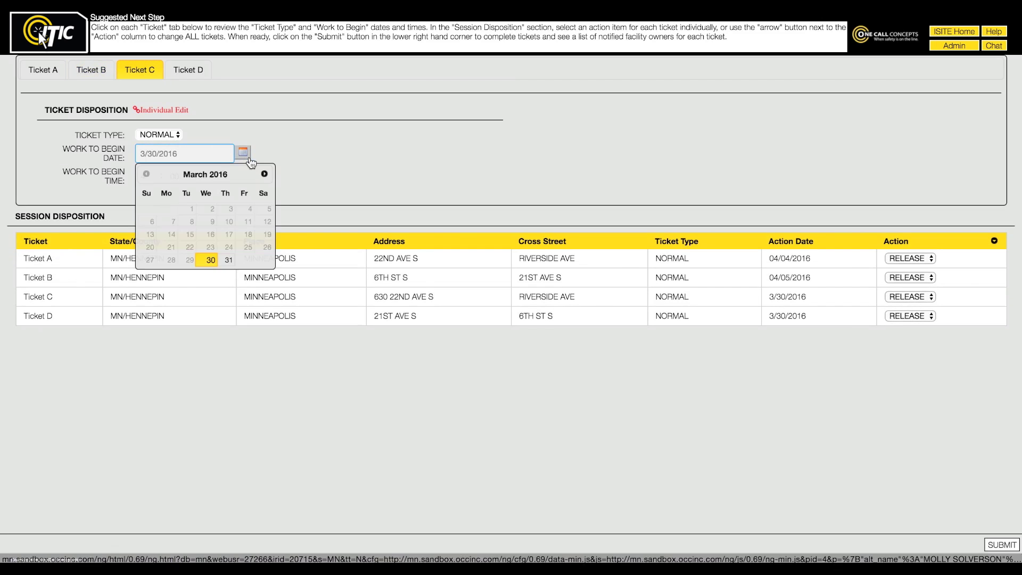
pyautogui.click(264, 173)
pyautogui.click(209, 222)
pyautogui.write('9')
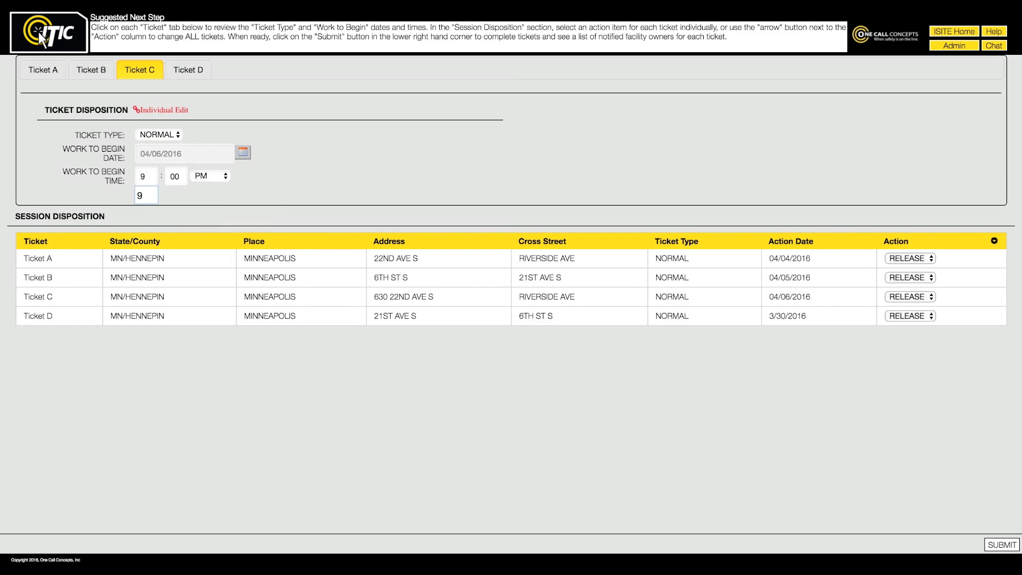
# Schedule Ticket D for April 7, 2016 at 9:00 AM, and keep Ticket A's action as RELEASE
pyautogui.click(188, 69)
pyautogui.click(243, 152)
pyautogui.click(264, 173)
pyautogui.click(228, 222)
pyautogui.write('9')
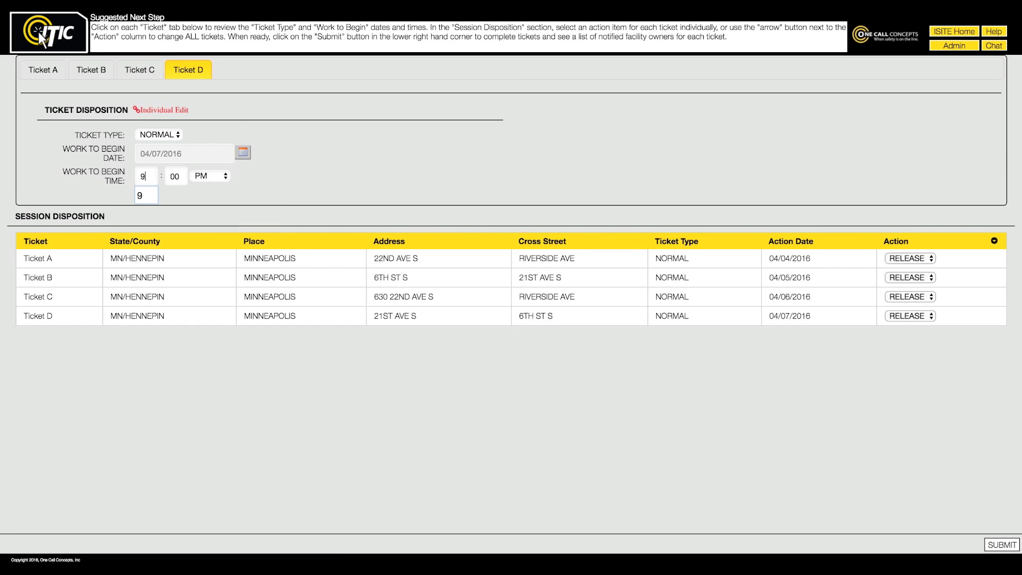
pyautogui.click(205, 177)
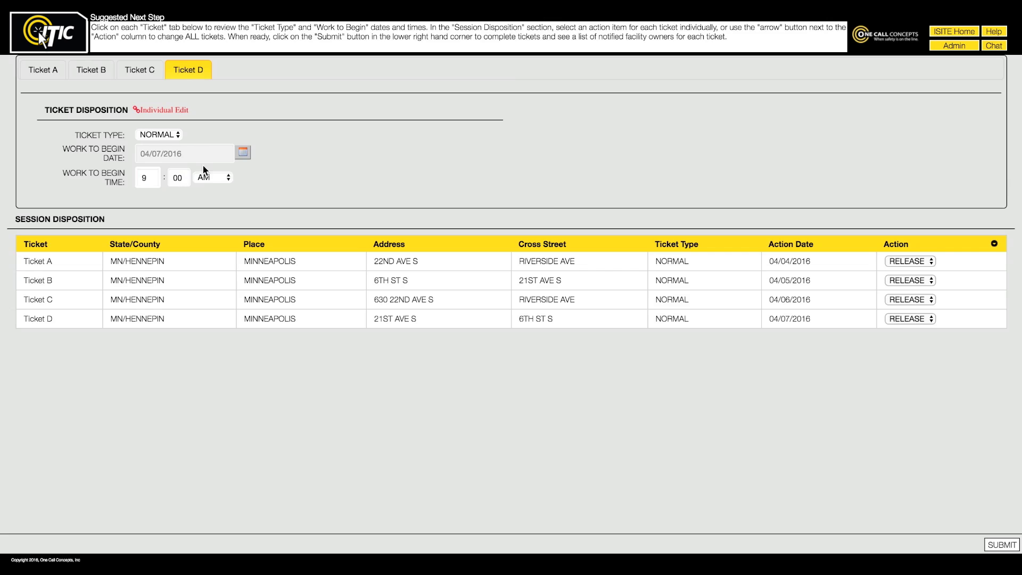
pyautogui.click(900, 262)
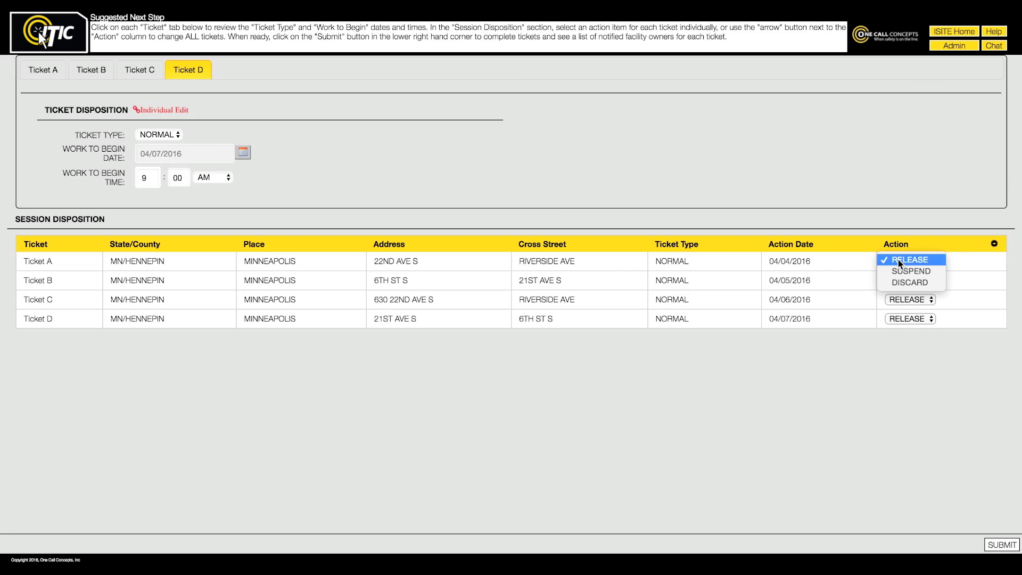
pyautogui.click(941, 260)
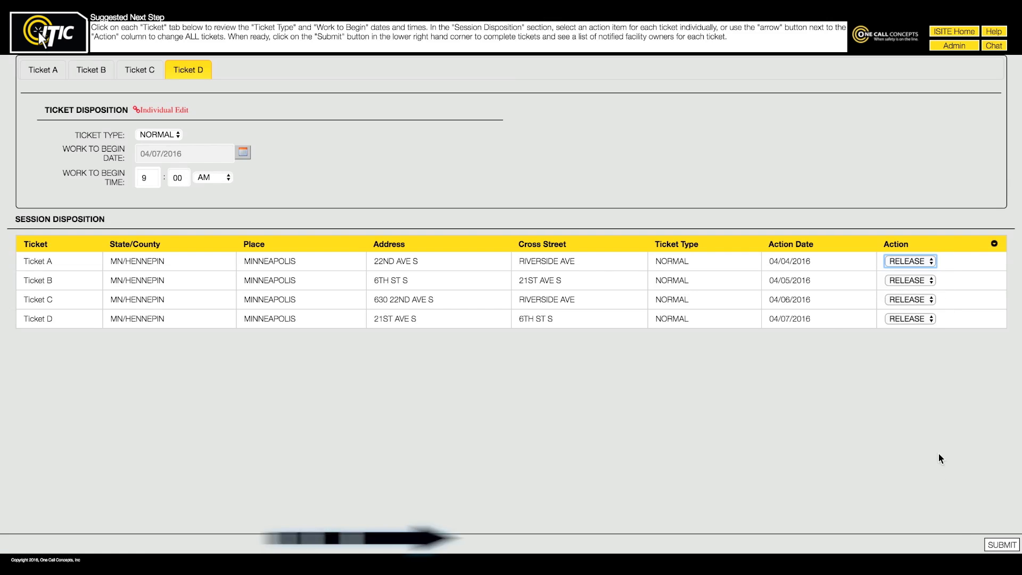
# Submit all four tickets, then review Ticket C's and Ticket D's utility notification lists
pyautogui.click(995, 544)
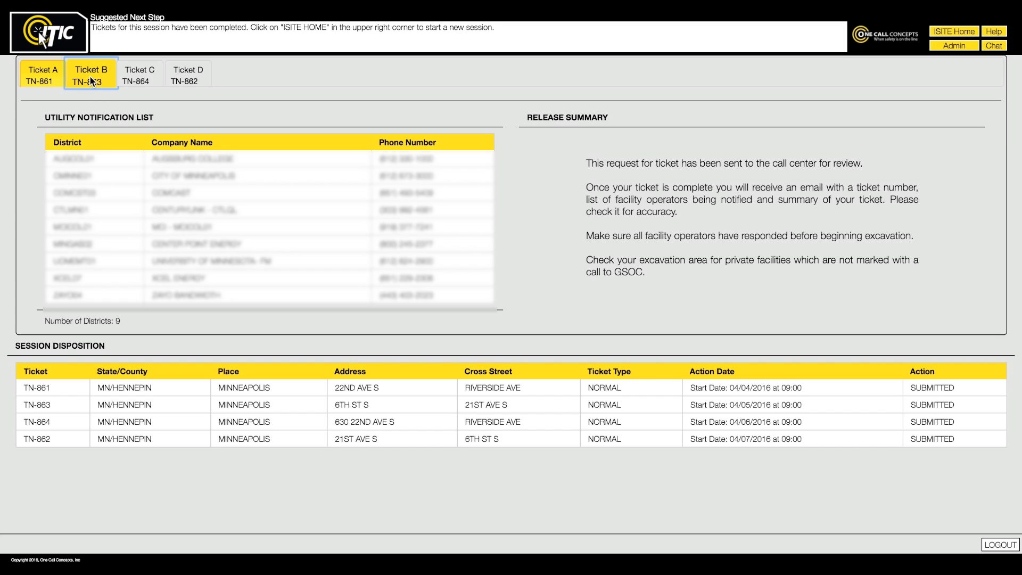
pyautogui.click(131, 79)
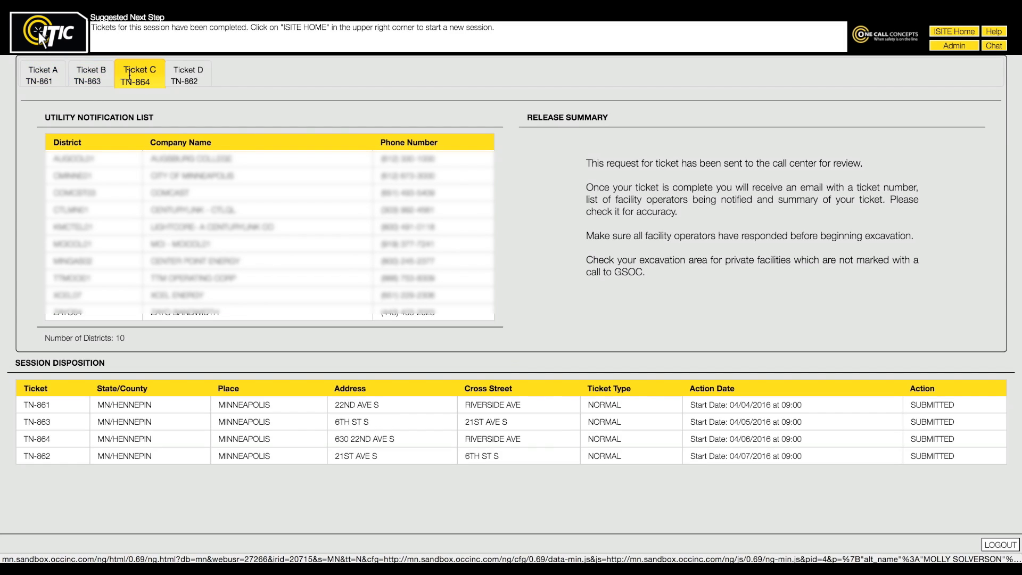
pyautogui.click(186, 76)
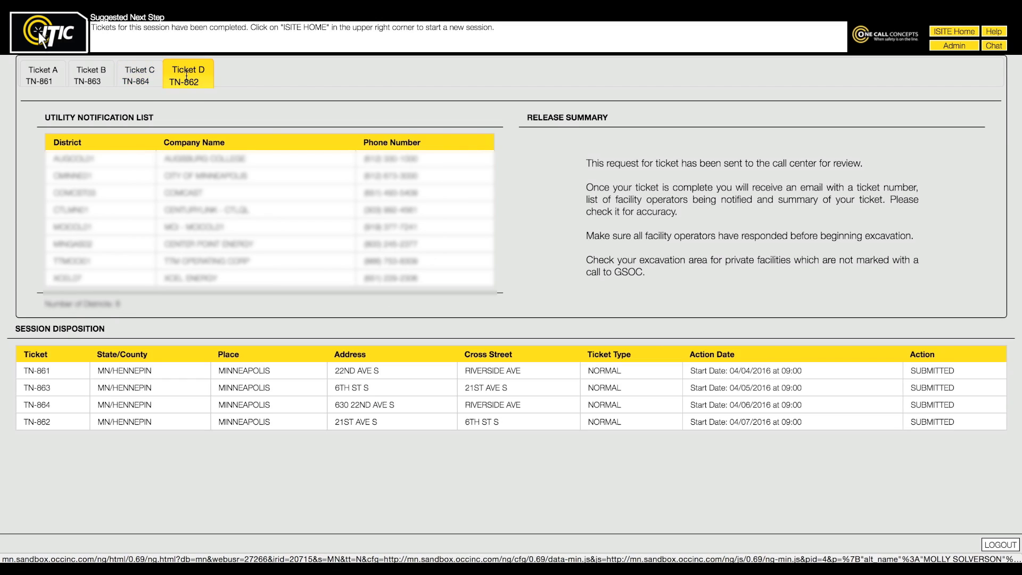